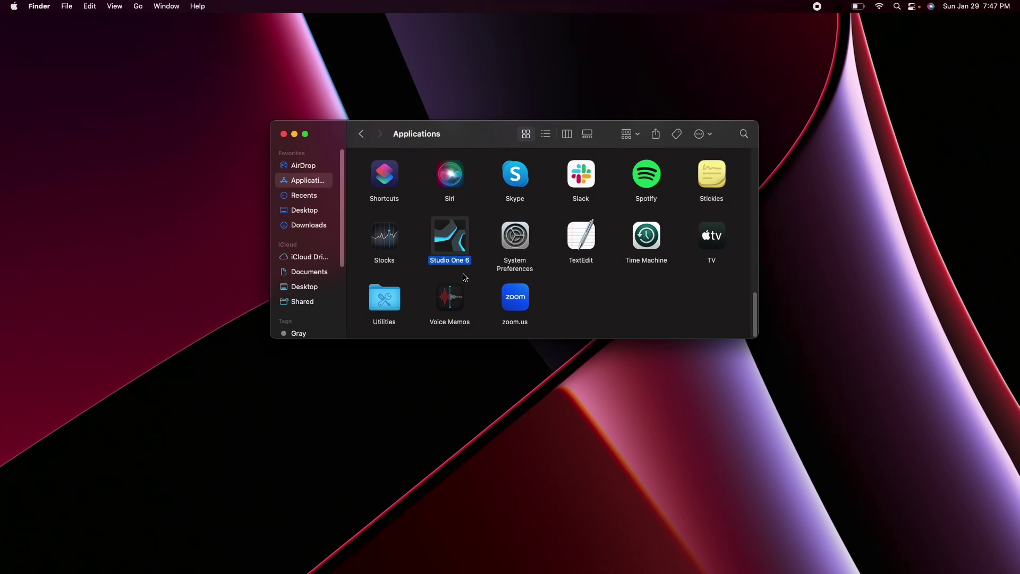
Step: Launch Studio One 6 from the Applications folder
double_click(456, 245)
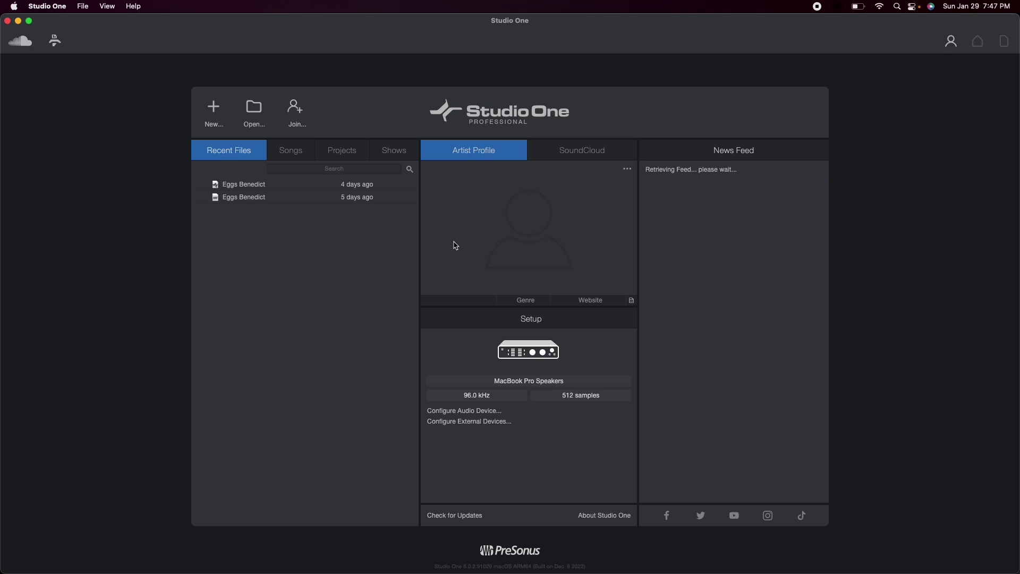
Step: Open the recent Eggs Benedict song from the Start page
click(253, 186)
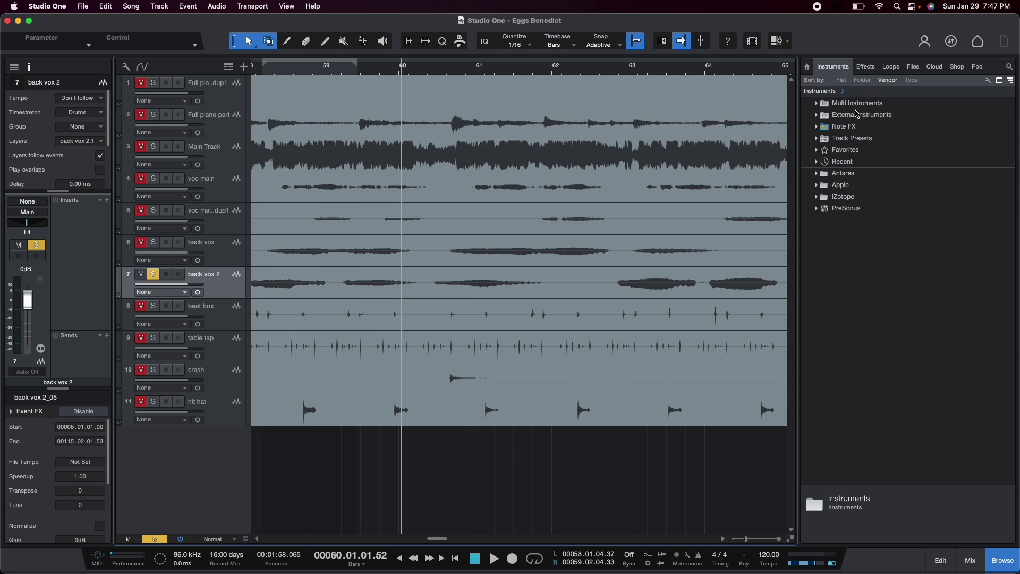
Step: Drag the VST3 Auto-Tune Pro from Antares effects onto the back vox 2 event
click(865, 67)
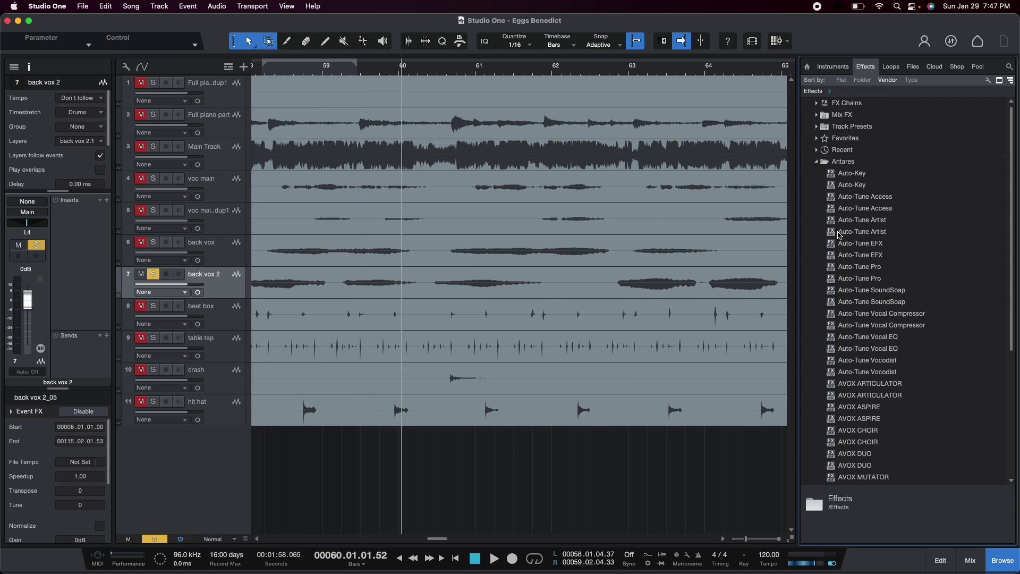
click(877, 279)
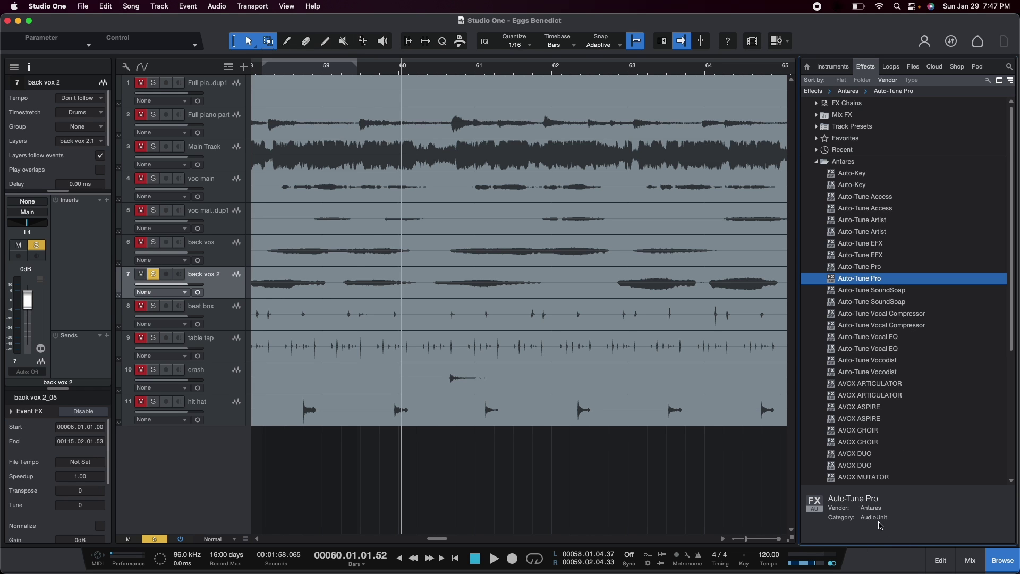
click(868, 267)
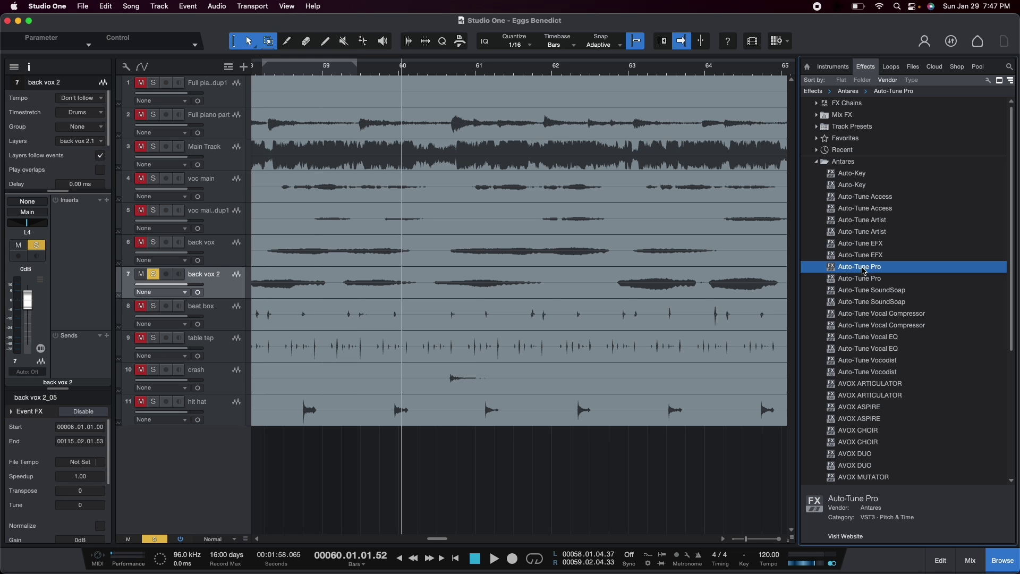
drag(863, 271, 445, 280)
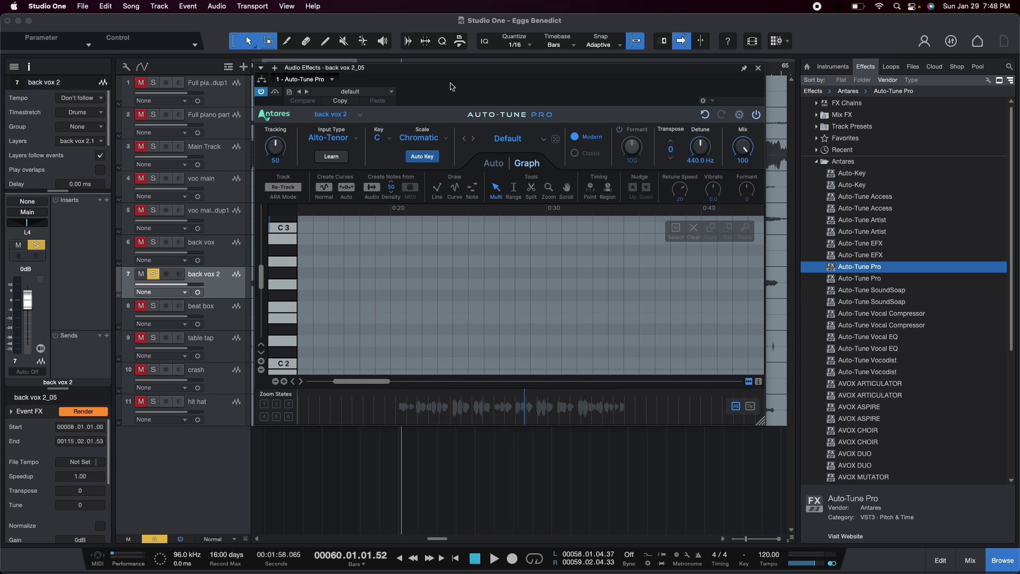
Step: Play back vox 2 briefly so Auto-Tune Pro analyses it, then scroll through the detected pitch curves
drag(467, 69, 466, 123)
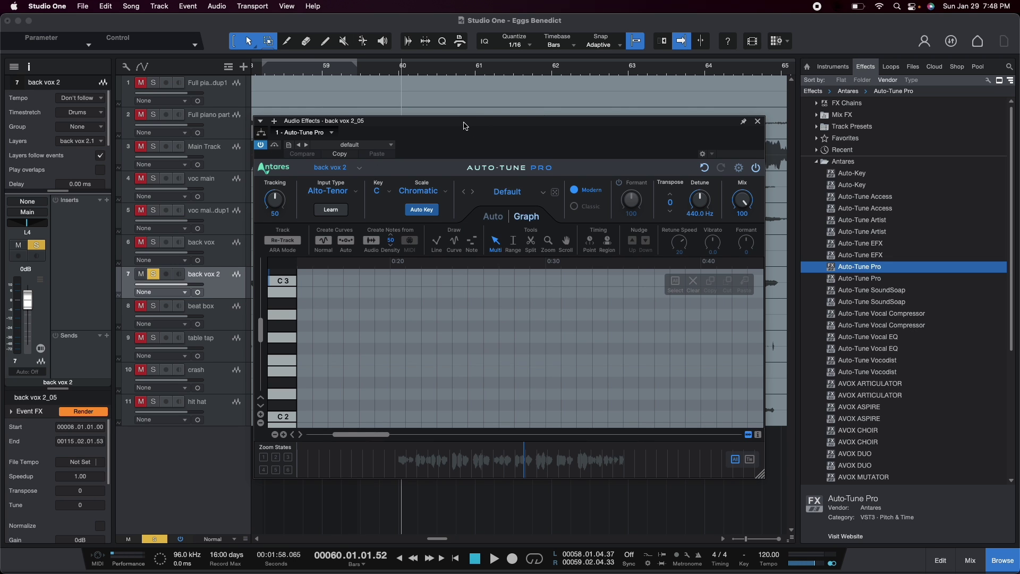
key(space)
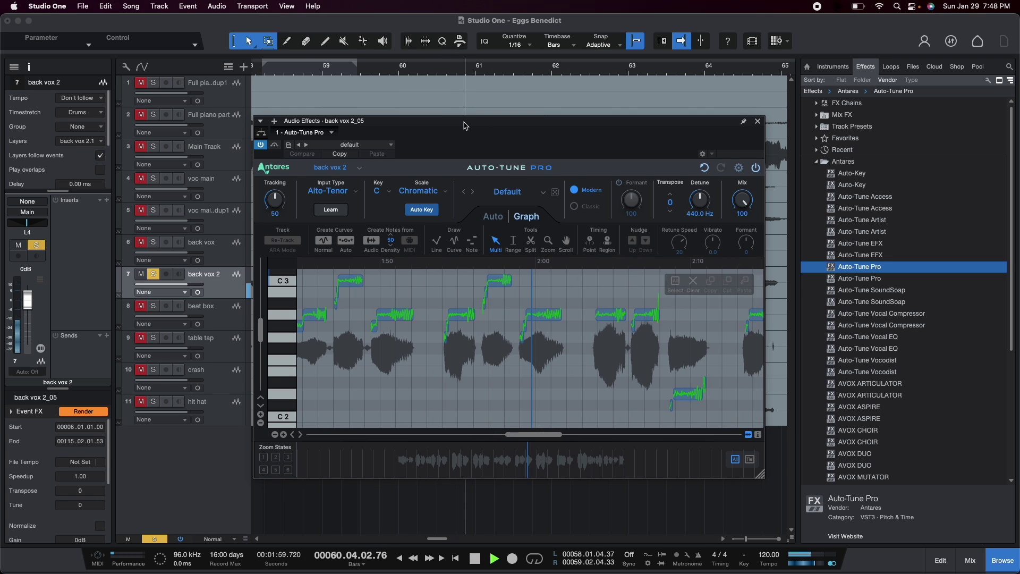
key(space)
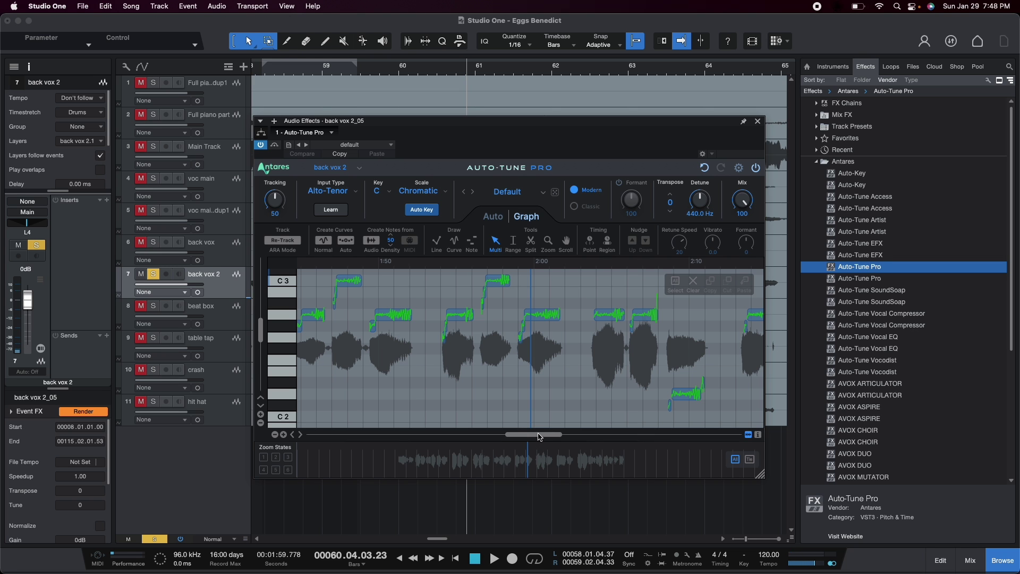
drag(540, 436, 487, 444)
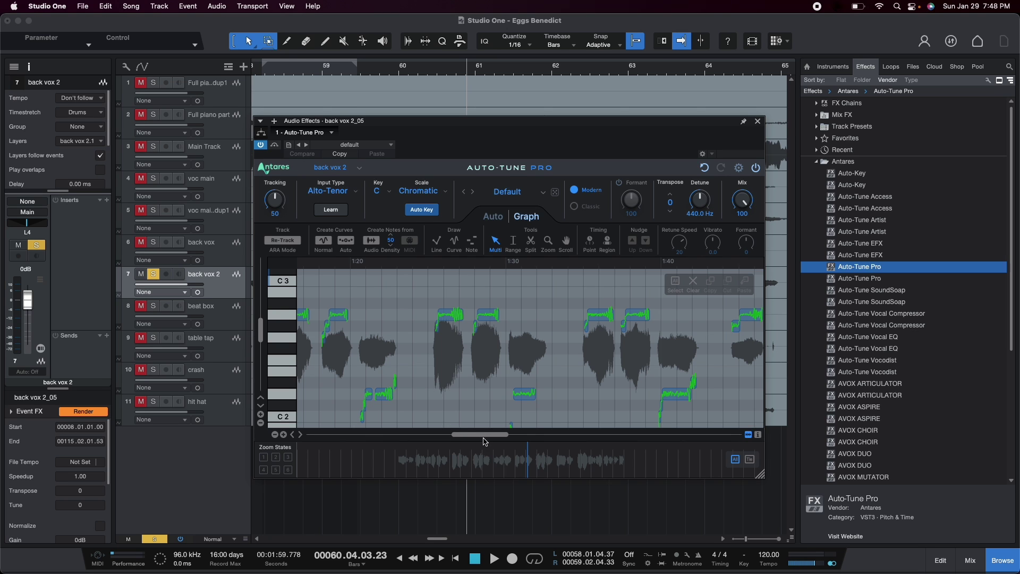
drag(484, 441, 454, 444)
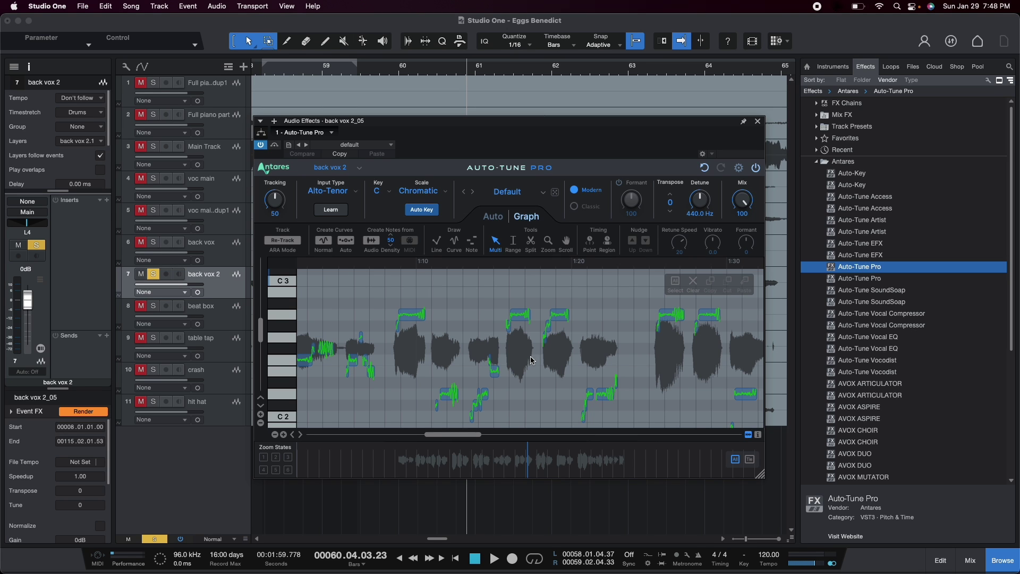
mouse_move(511, 123)
mouse_down()
mouse_move(519, 117)
mouse_move(491, 123)
mouse_up()
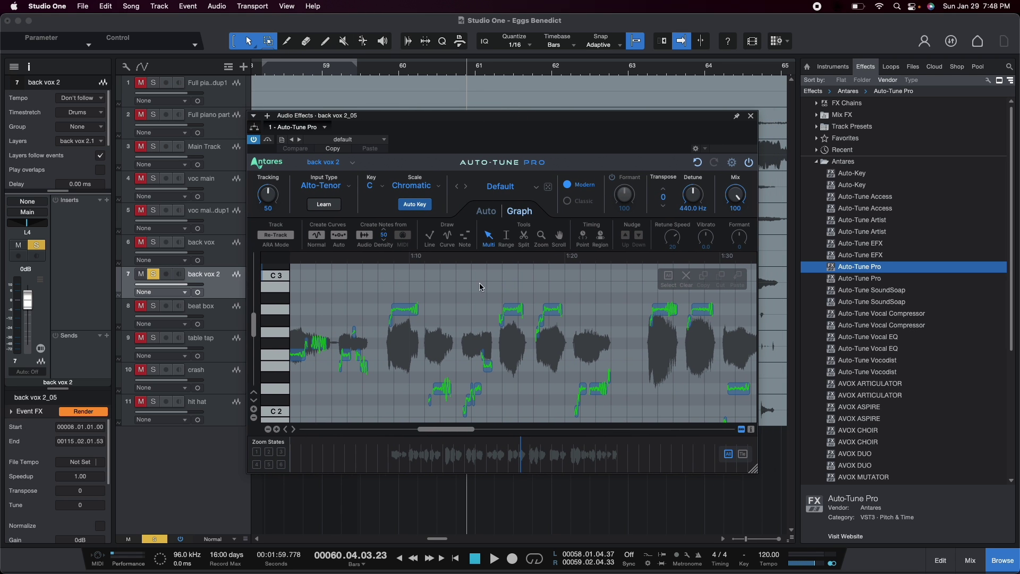
Step: Move the playhead along the back vox 2 timeline to around bar 37
click(390, 259)
click(527, 259)
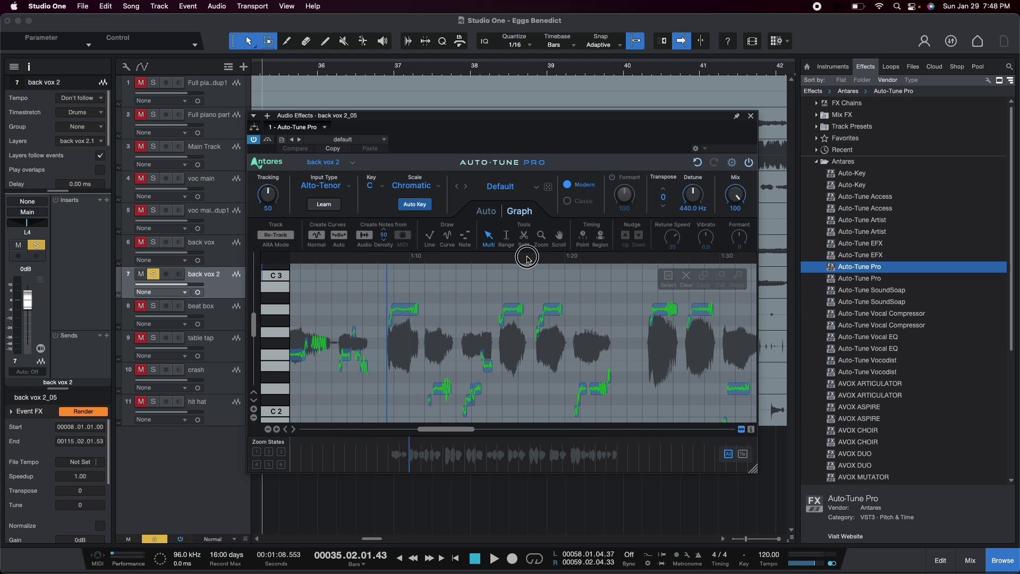
click(609, 259)
click(469, 259)
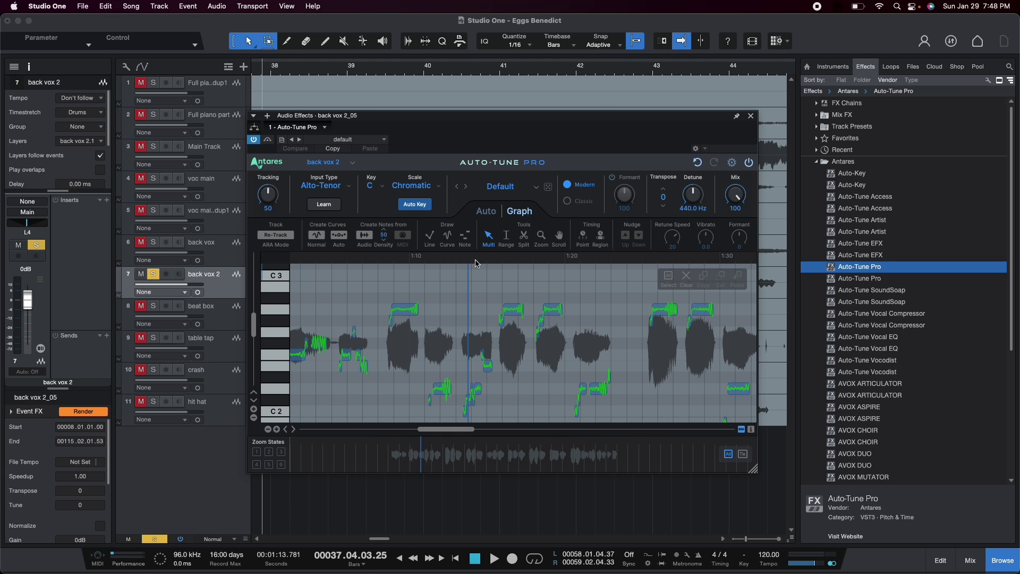
drag(495, 120, 501, 159)
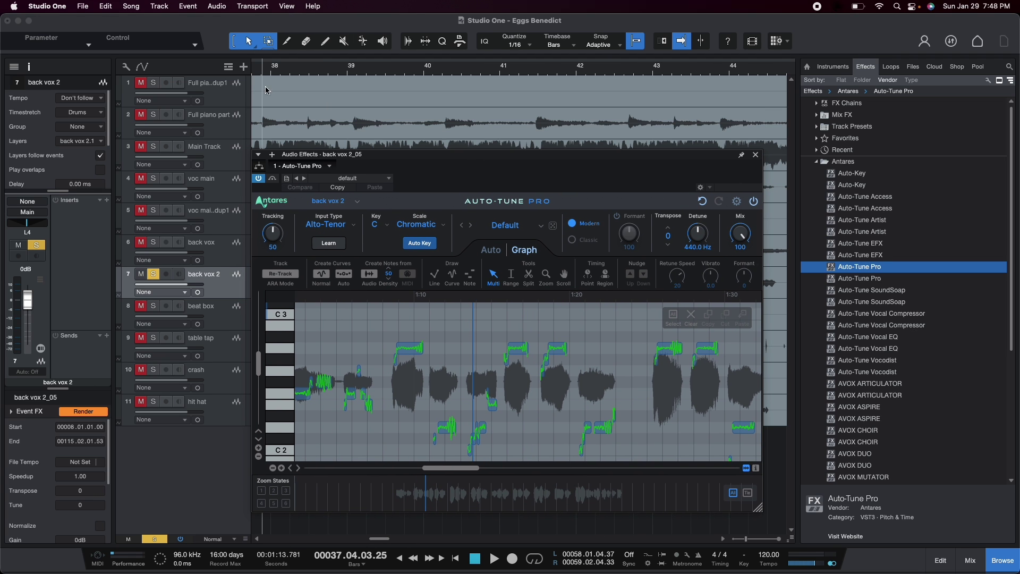
Step: Scroll the graph to 2:40 and loop the phrase from about 2:41 to 2:44
drag(475, 467, 559, 470)
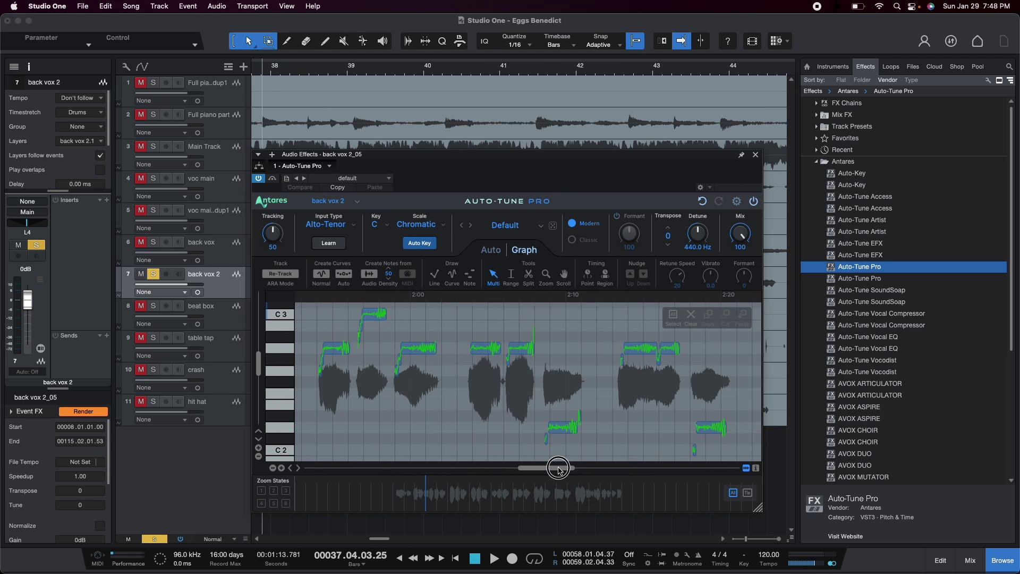
click(509, 301)
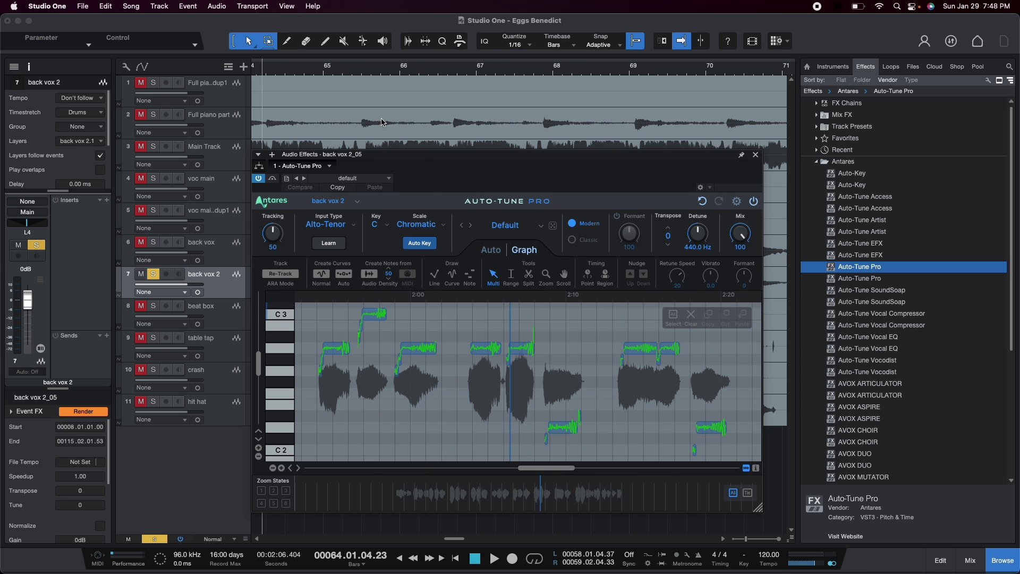
mouse_move(423, 155)
mouse_down()
mouse_move(434, 219)
mouse_move(501, 156)
mouse_move(413, 140)
mouse_up()
drag(569, 449, 599, 450)
drag(552, 139, 543, 127)
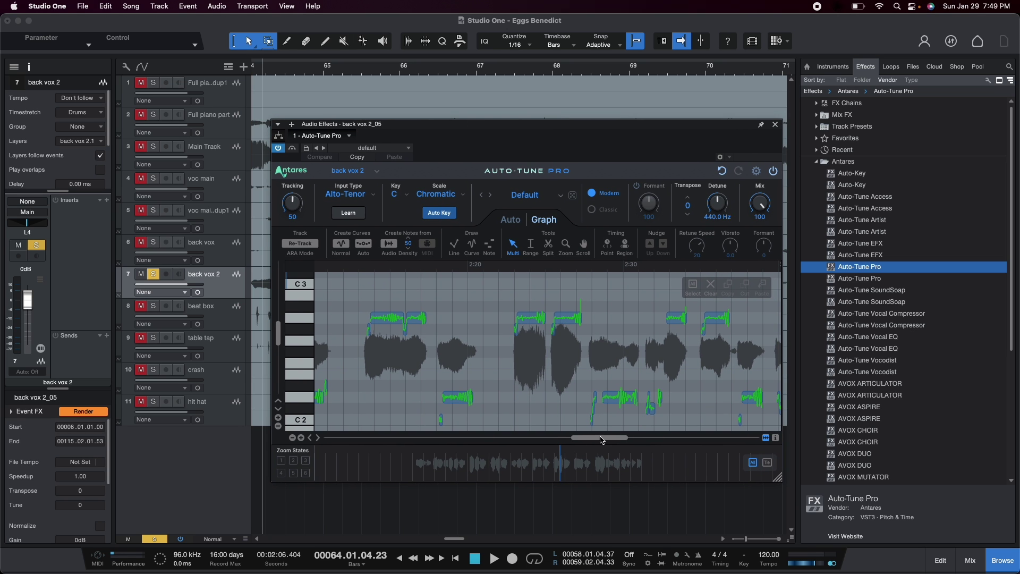
drag(601, 439, 627, 437)
click(598, 266)
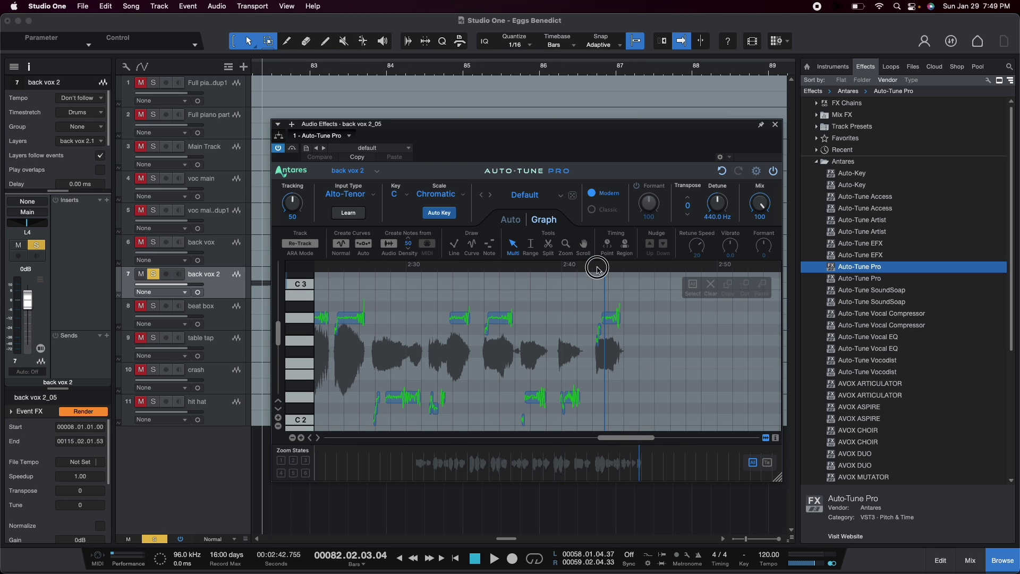
drag(597, 267, 621, 269)
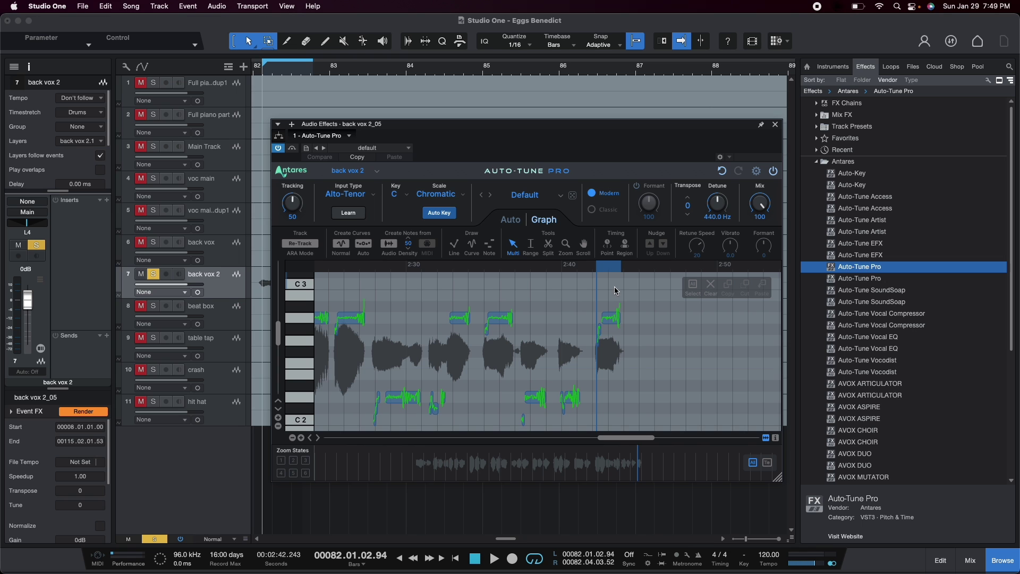
Step: Play the loop, raise its final note one semitone to near C3, and audition it
key(space)
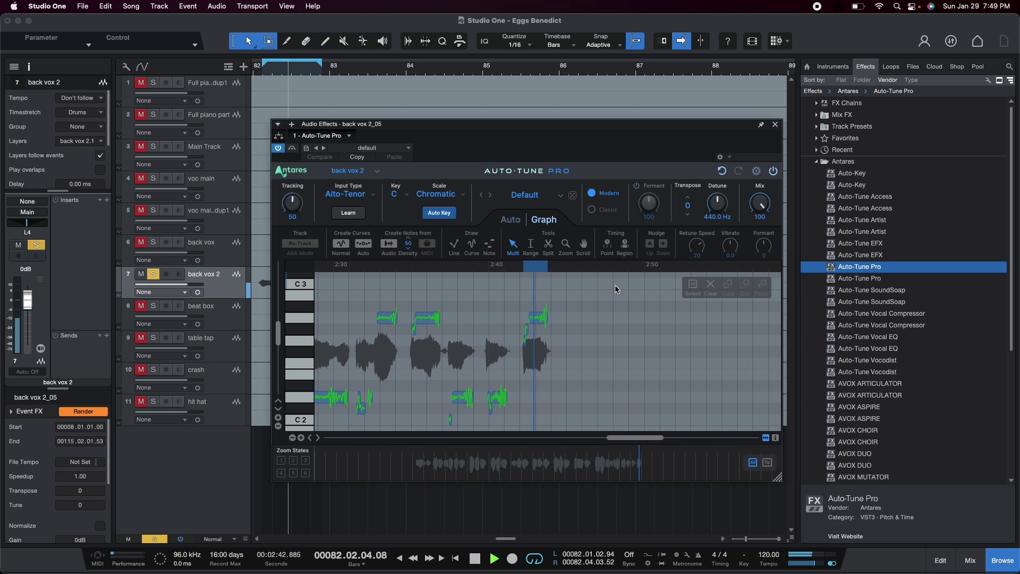
key(space)
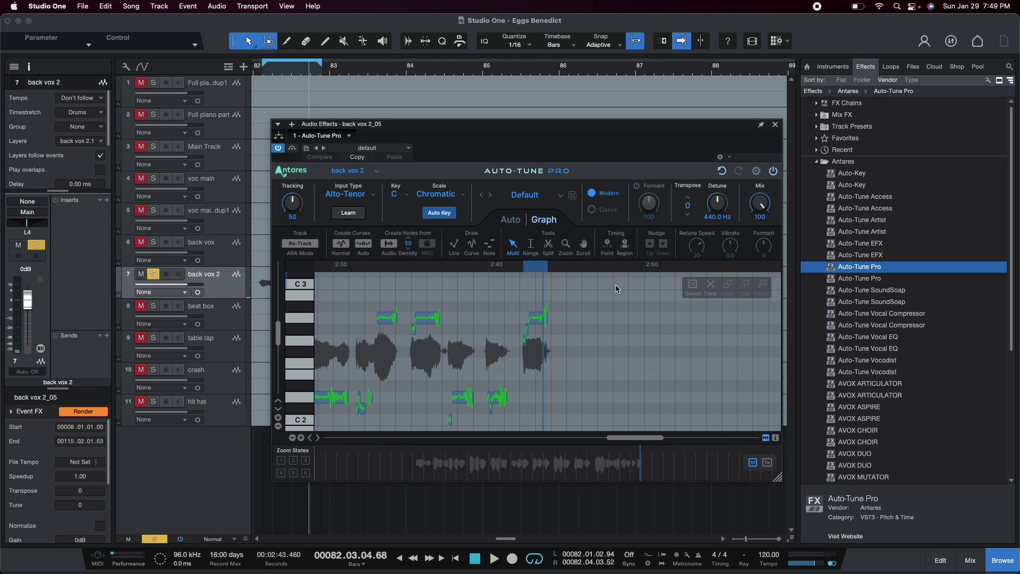
drag(536, 317, 536, 306)
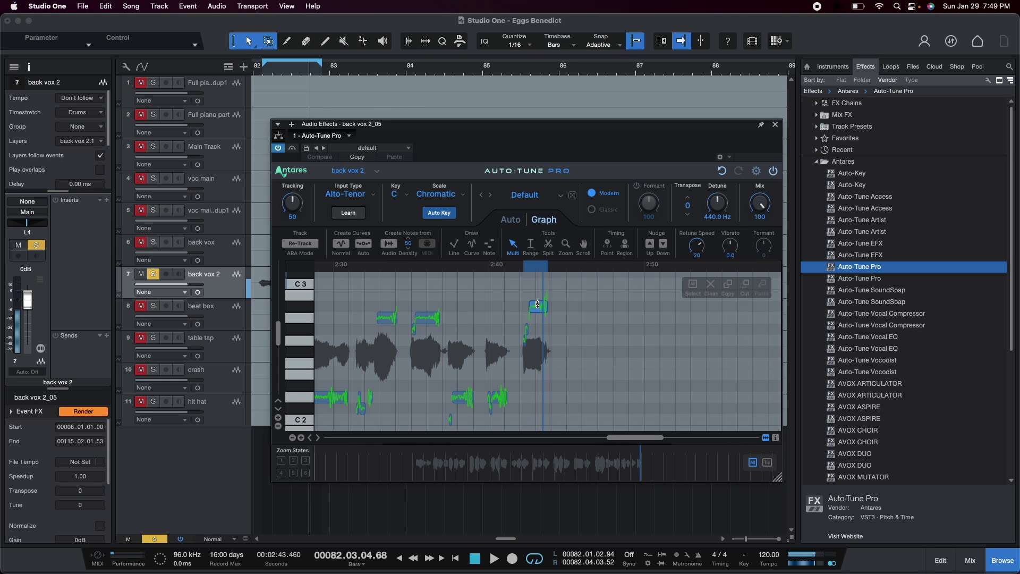
key(space)
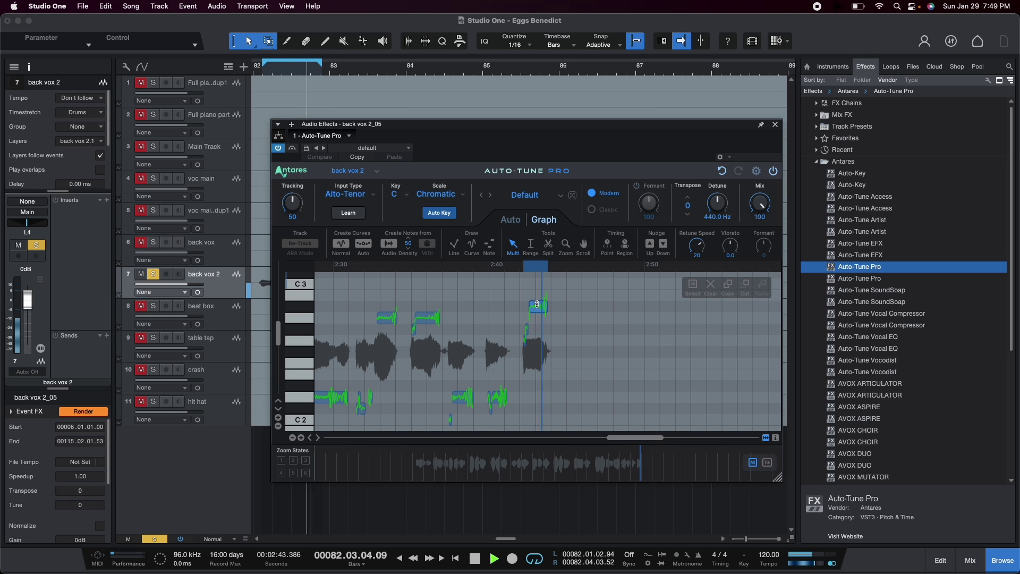
key(space)
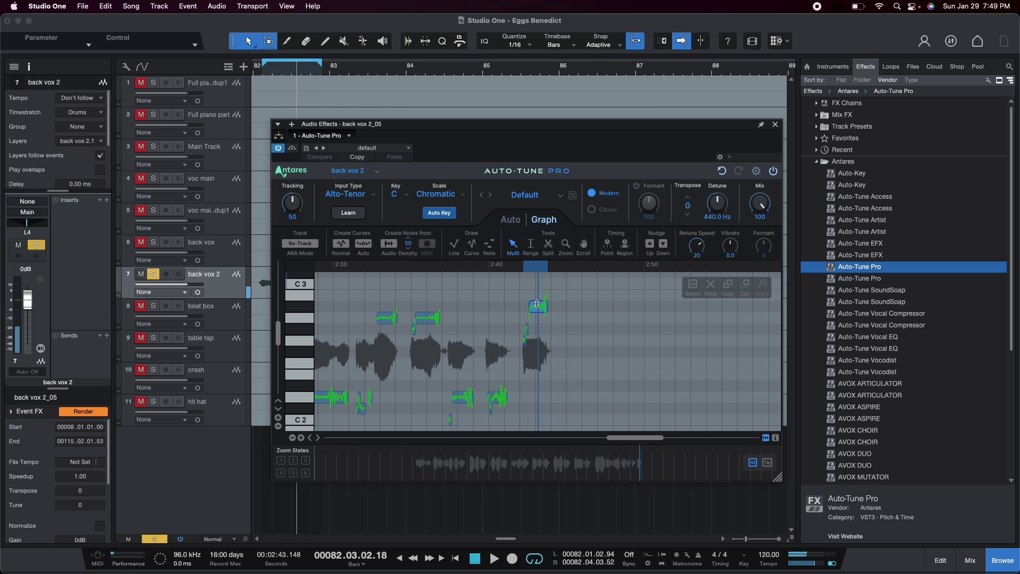